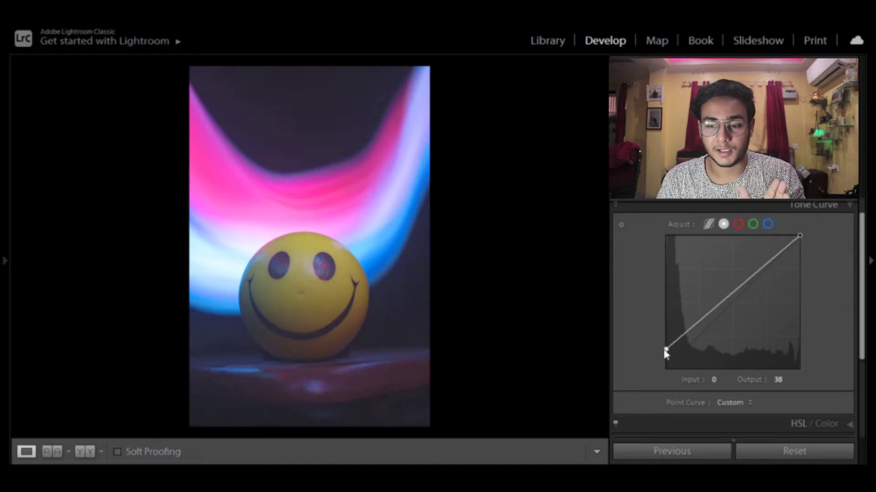
# Try deepening the blacks by moving the RGB curve's black point to input 18, output 0, and reset the curve to linear
pyautogui.moveTo(666, 347); pyautogui.dragTo(676, 382)
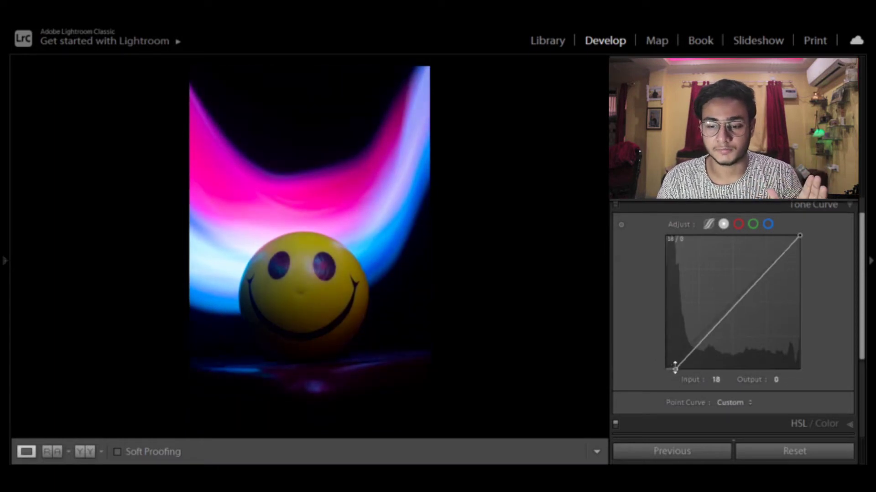
pyautogui.moveTo(675, 368); pyautogui.dragTo(663, 370)
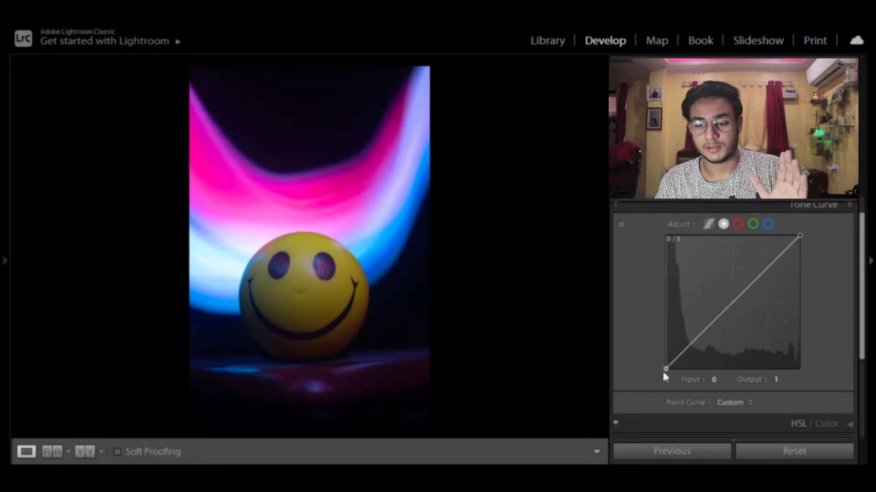
pyautogui.hotkey('ctrl', 'z')
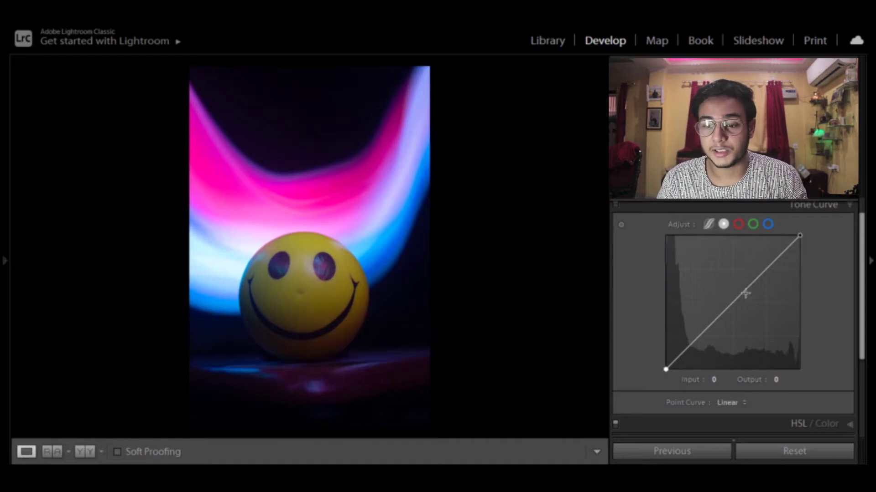
# Try brightening the midtones by raising a centre point on the RGB curve to input 121, output 174, and remove that point
pyautogui.moveTo(737, 290); pyautogui.dragTo(734, 294)
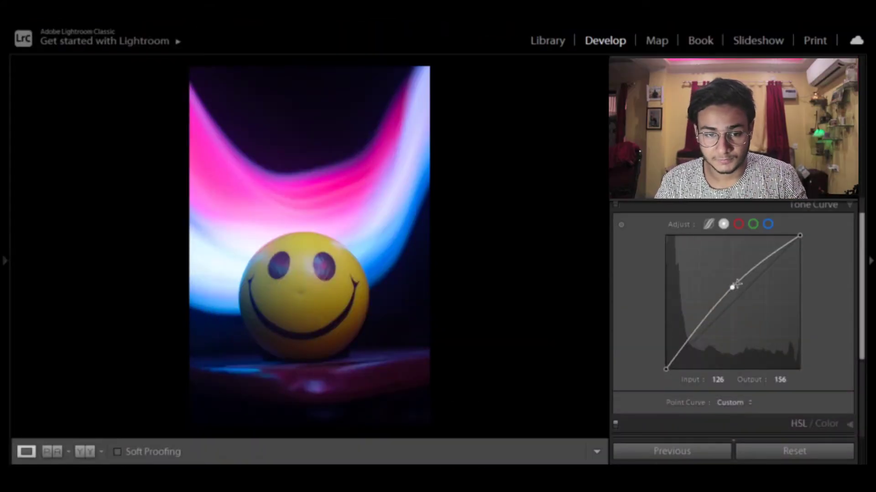
pyautogui.moveTo(732, 287); pyautogui.dragTo(729, 276)
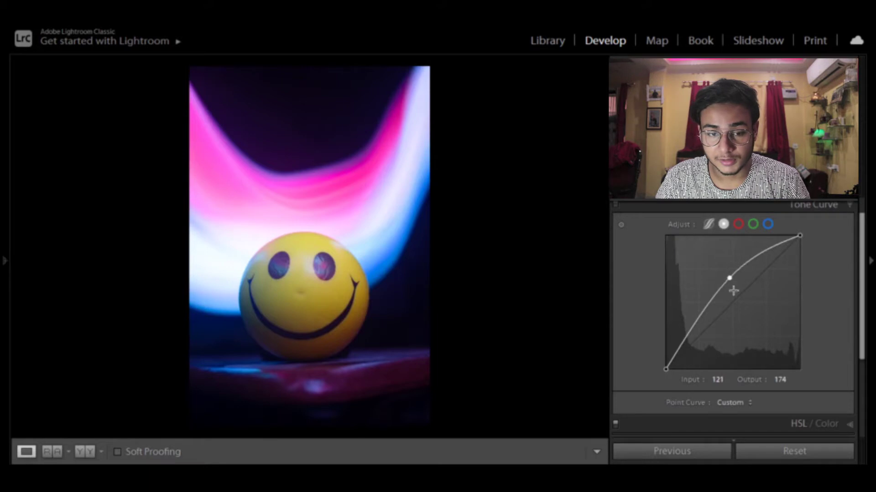
pyautogui.moveTo(730, 279); pyautogui.dragTo(734, 301)
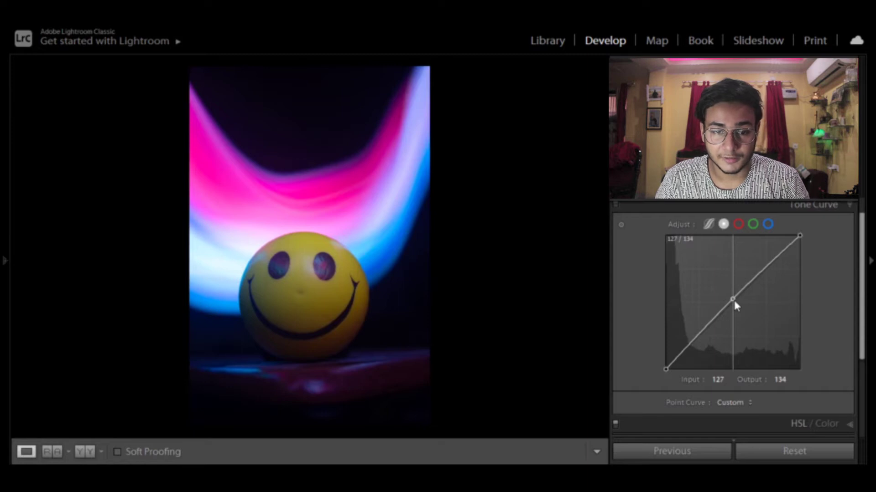
pyautogui.moveTo(734, 300); pyautogui.dragTo(734, 301)
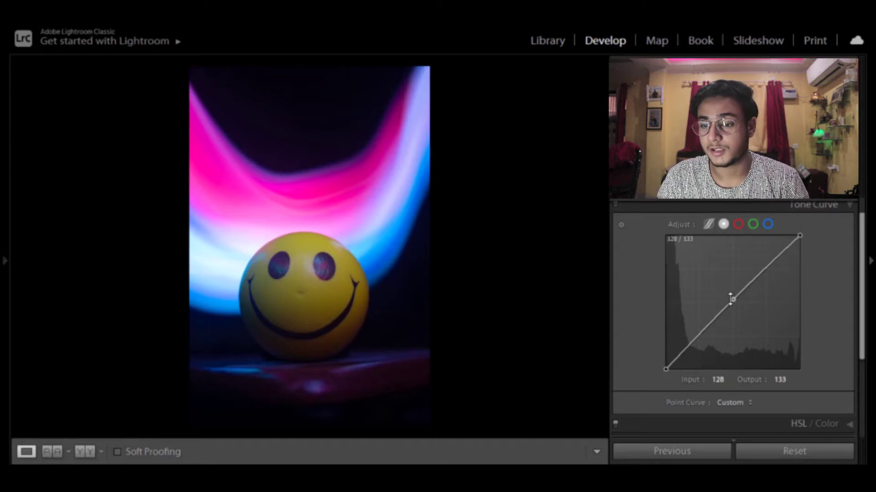
pyautogui.doubleClick(734, 301)
# Add midtone, shadow and highlight points to the RGB curve at about 126/129, 66/66 and 188/189, keeping the white point at 255/255
pyautogui.click(732, 299)
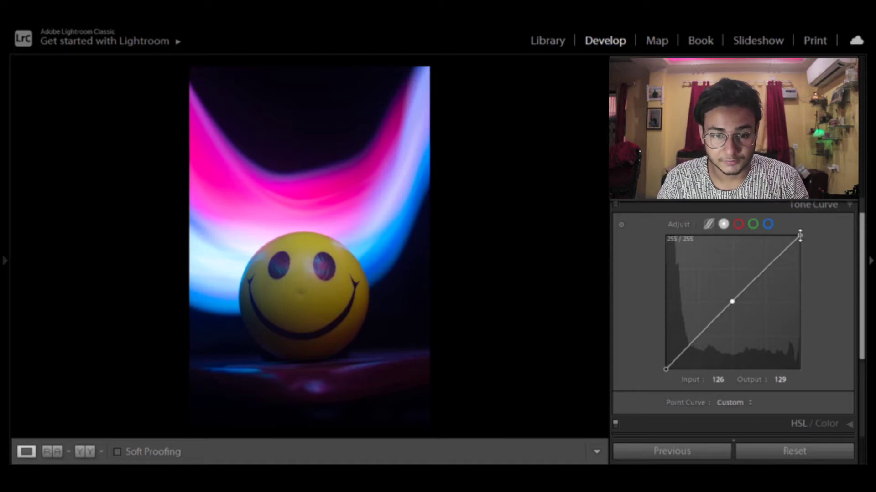
pyautogui.moveTo(800, 235)
pyautogui.mouseDown()
pyautogui.moveTo(770, 228)
pyautogui.moveTo(796, 234)
pyautogui.moveTo(770, 228)
pyautogui.moveTo(799, 260)
pyautogui.moveTo(798, 294)
pyautogui.moveTo(809, 227)
pyautogui.mouseUp()
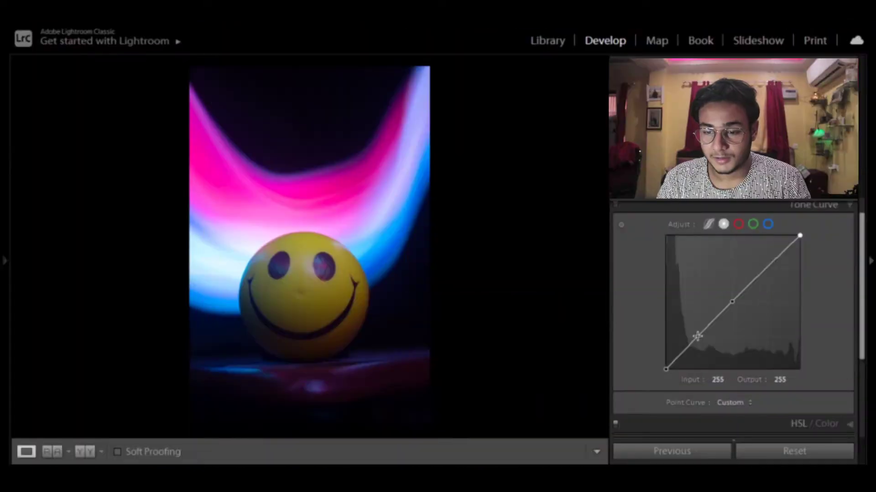
pyautogui.click(698, 335)
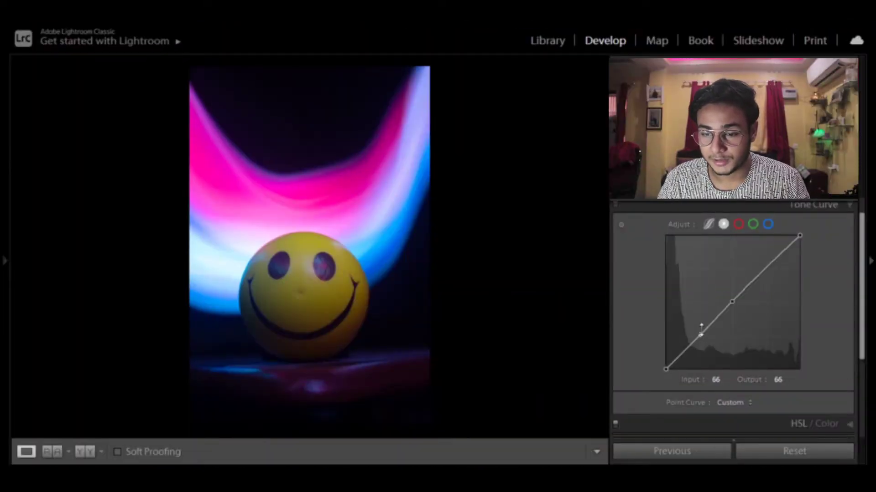
pyautogui.click(765, 272)
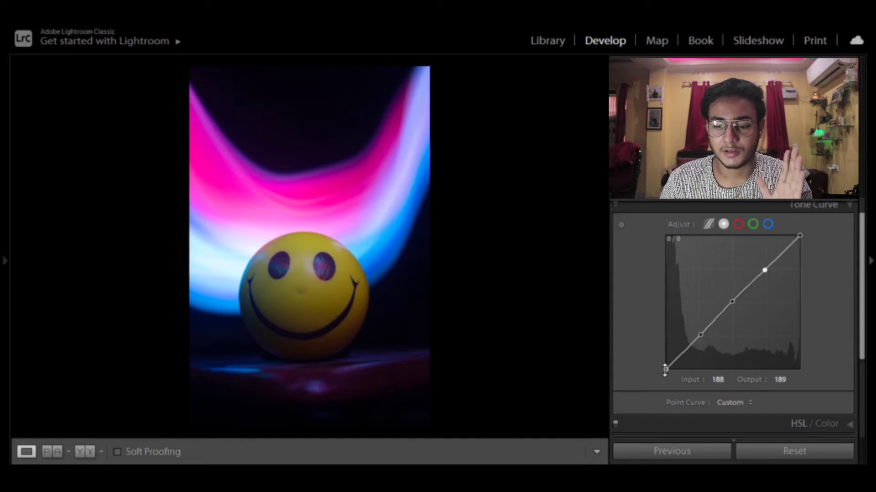
# Fade the blacks by raising the RGB curve's black point to output 25, and set the shadow point to input 59, output 55
pyautogui.moveTo(666, 371)
pyautogui.mouseDown()
pyautogui.moveTo(662, 357)
pyautogui.moveTo(657, 364)
pyautogui.mouseUp()
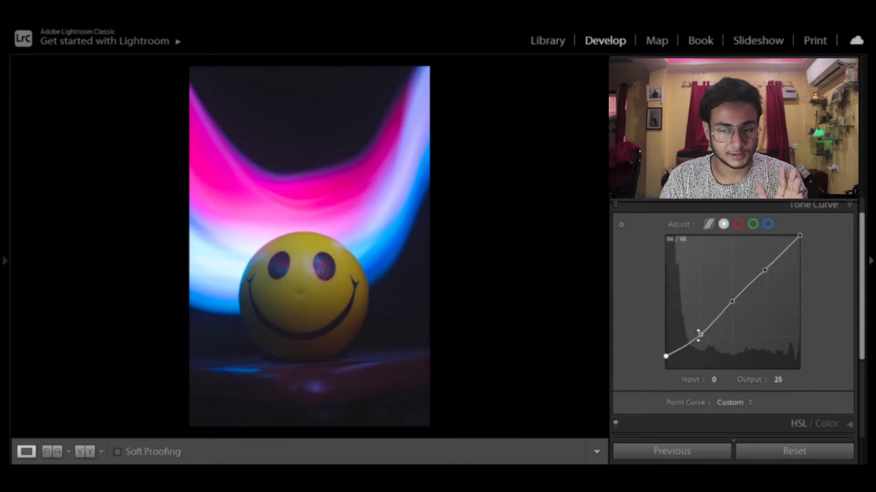
pyautogui.moveTo(701, 336); pyautogui.dragTo(697, 360)
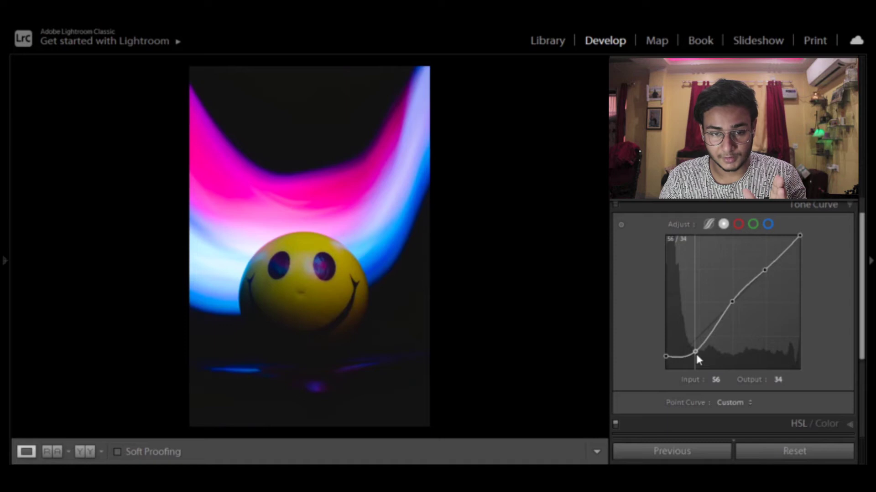
pyautogui.moveTo(697, 358); pyautogui.dragTo(698, 324)
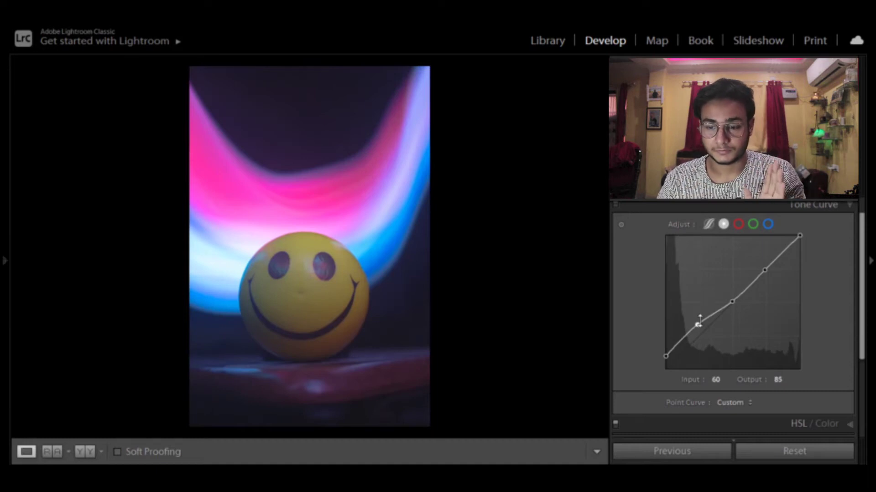
pyautogui.moveTo(698, 321); pyautogui.dragTo(697, 343)
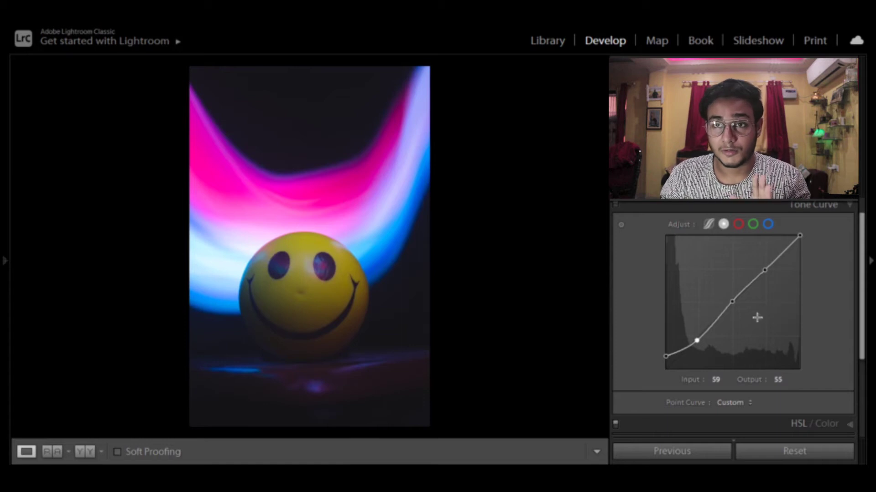
# Set the RGB curve's midtone point to 125/134, the highlight point to 187/201, and the white point to output 235
pyautogui.moveTo(733, 304); pyautogui.dragTo(733, 300)
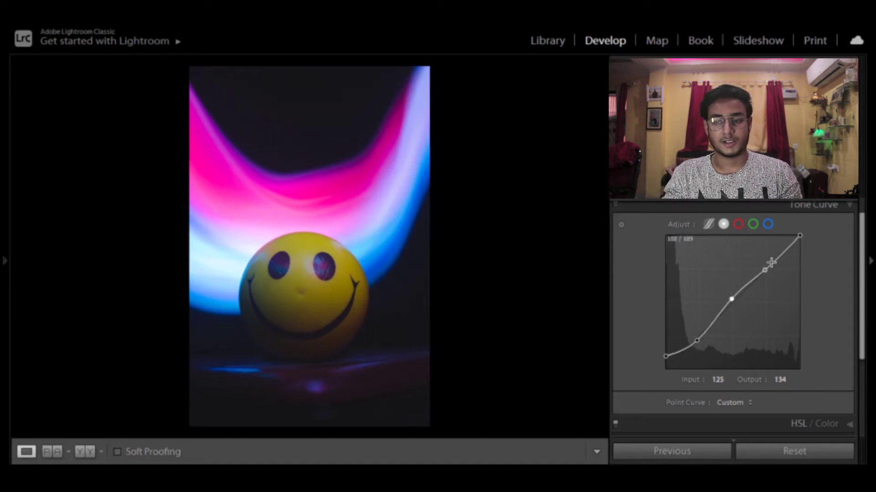
pyautogui.moveTo(765, 272)
pyautogui.mouseDown()
pyautogui.moveTo(770, 251)
pyautogui.moveTo(768, 279)
pyautogui.moveTo(766, 253)
pyautogui.moveTo(766, 266)
pyautogui.mouseUp()
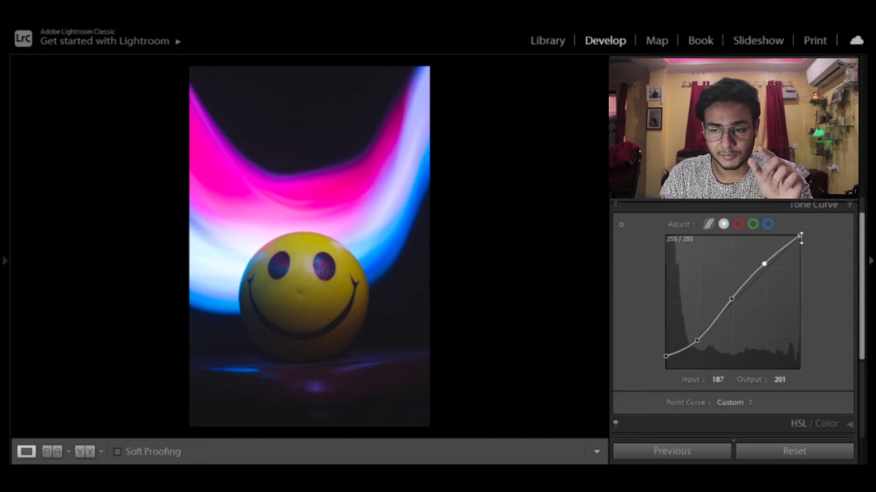
pyautogui.moveTo(800, 234); pyautogui.dragTo(816, 244)
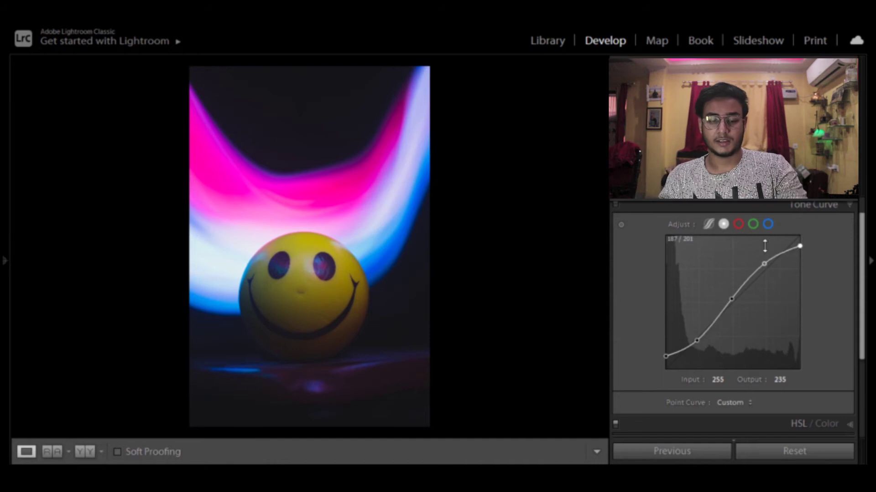
# Show the before and after views side by side and set the blue channel's shadow point to input 55, output 54
pyautogui.press('y')
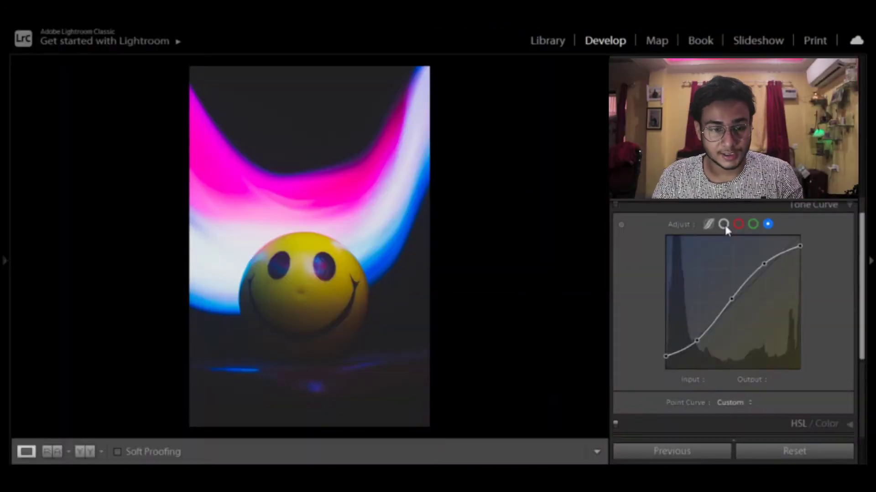
pyautogui.press('y')
pyautogui.moveTo(698, 342)
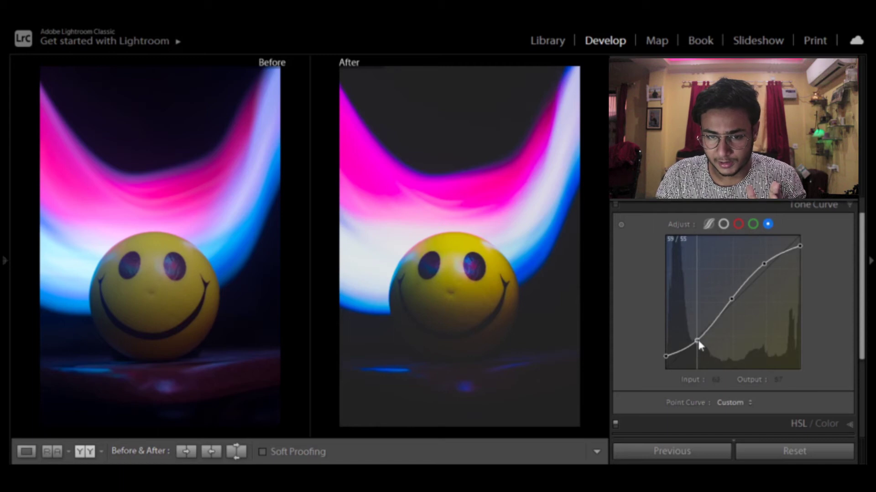
pyautogui.moveTo(698, 341); pyautogui.dragTo(695, 344)
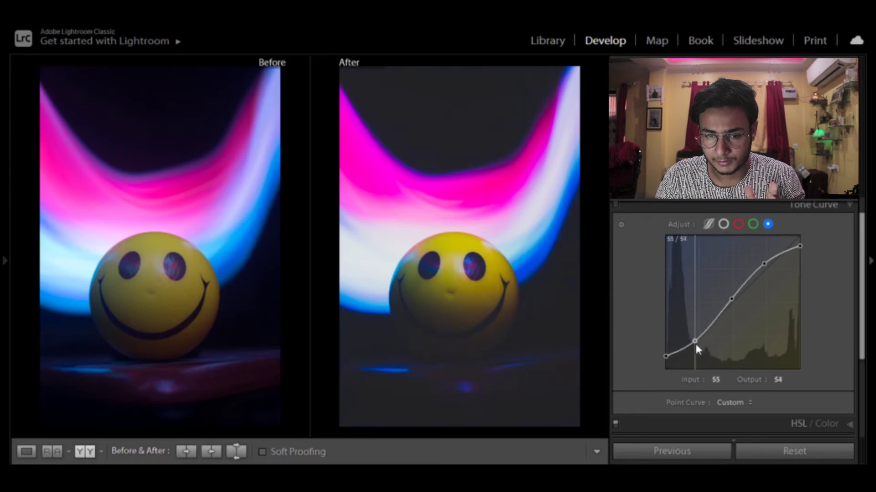
# Set the green channel's shadow point to input 54, output 53, and undo a trial lowering of its midtone point to 123/119
pyautogui.click(752, 224)
pyautogui.moveTo(696, 338); pyautogui.dragTo(694, 341)
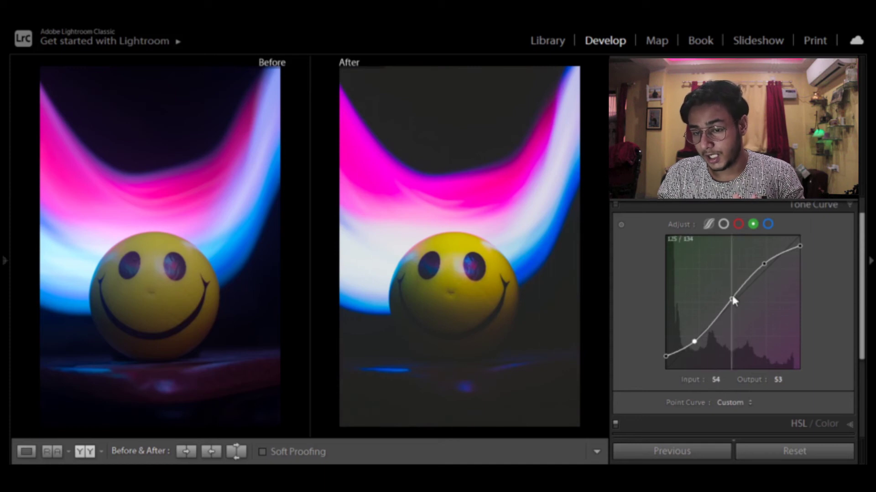
pyautogui.moveTo(732, 298); pyautogui.dragTo(732, 308)
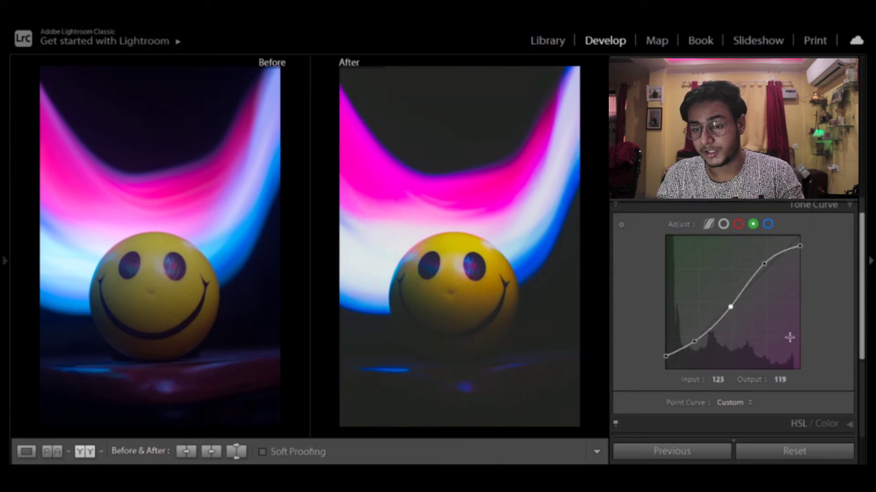
pyautogui.hotkey('ctrl', 'z')
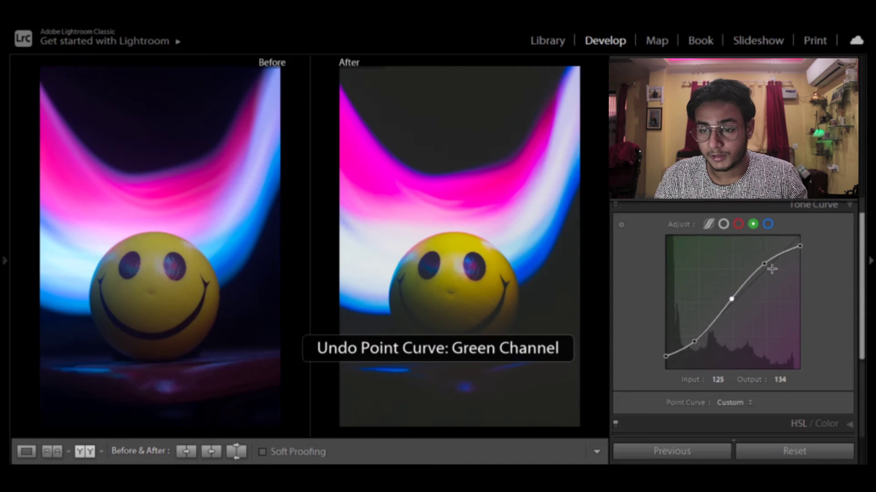
# Lower the midtone point on the blue channel's curve
pyautogui.click(768, 224)
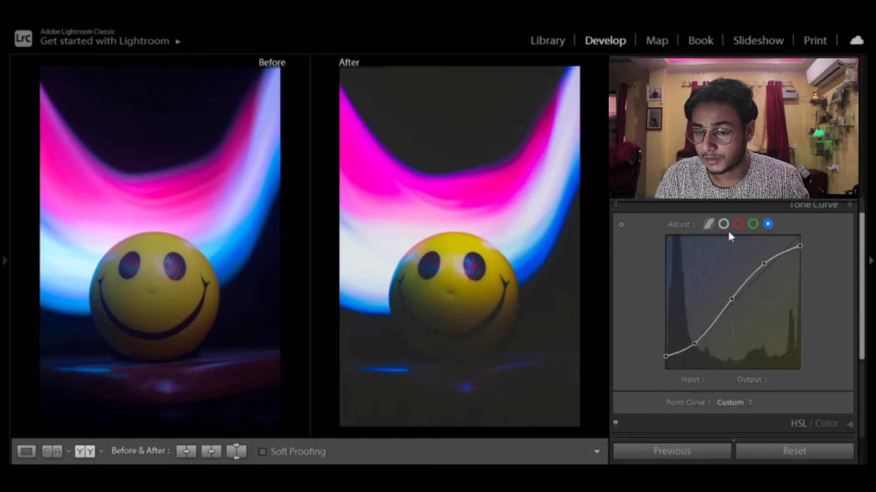
pyautogui.moveTo(730, 301)
pyautogui.mouseDown()
pyautogui.moveTo(729, 282)
pyautogui.moveTo(739, 312)
pyautogui.mouseUp()
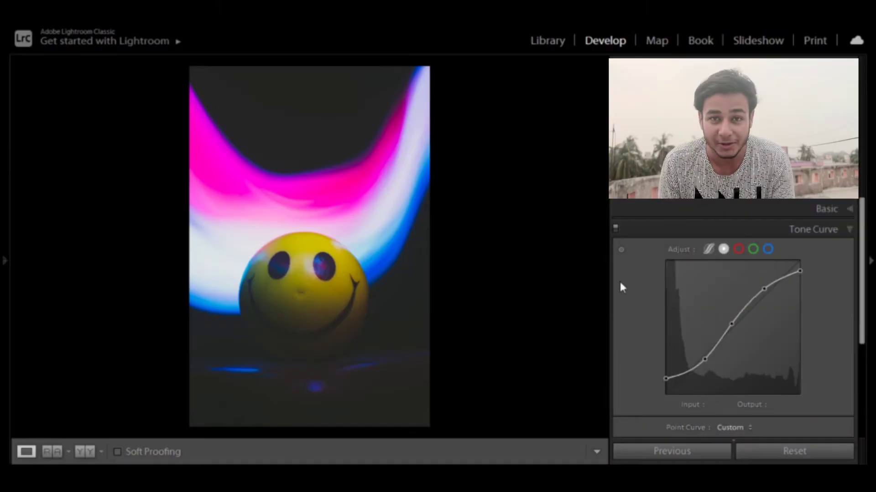
# Turn on targeted tone curve adjustment and adjust added points on the RGB curve, including one at about input 101, output 107
pyautogui.click(621, 251)
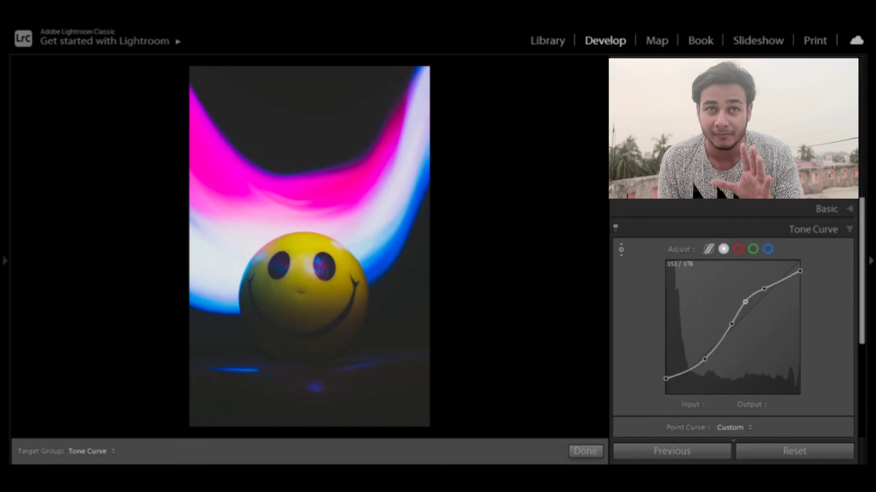
pyautogui.moveTo(746, 304)
pyautogui.mouseDown()
pyautogui.moveTo(745, 319)
pyautogui.moveTo(745, 309)
pyautogui.mouseUp()
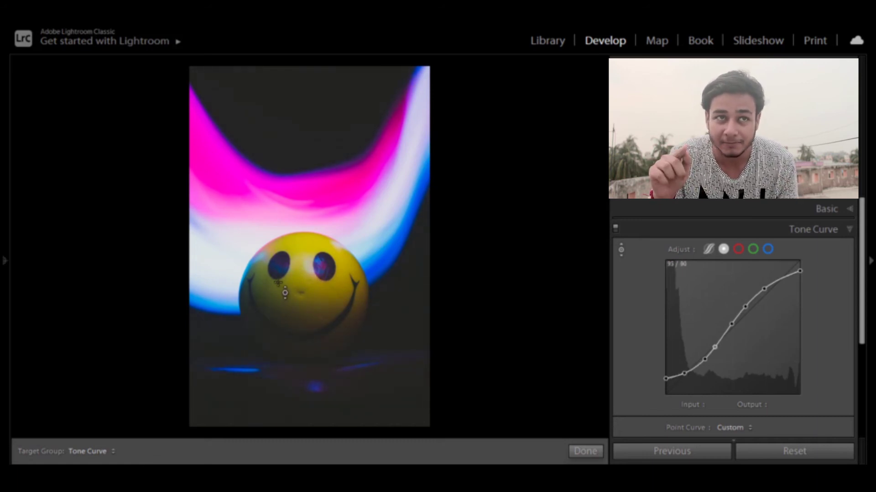
pyautogui.moveTo(719, 339); pyautogui.dragTo(719, 339)
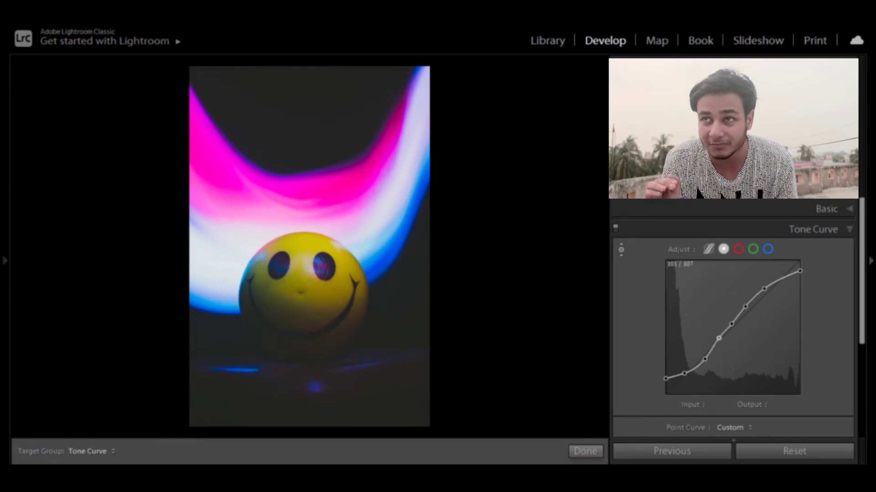